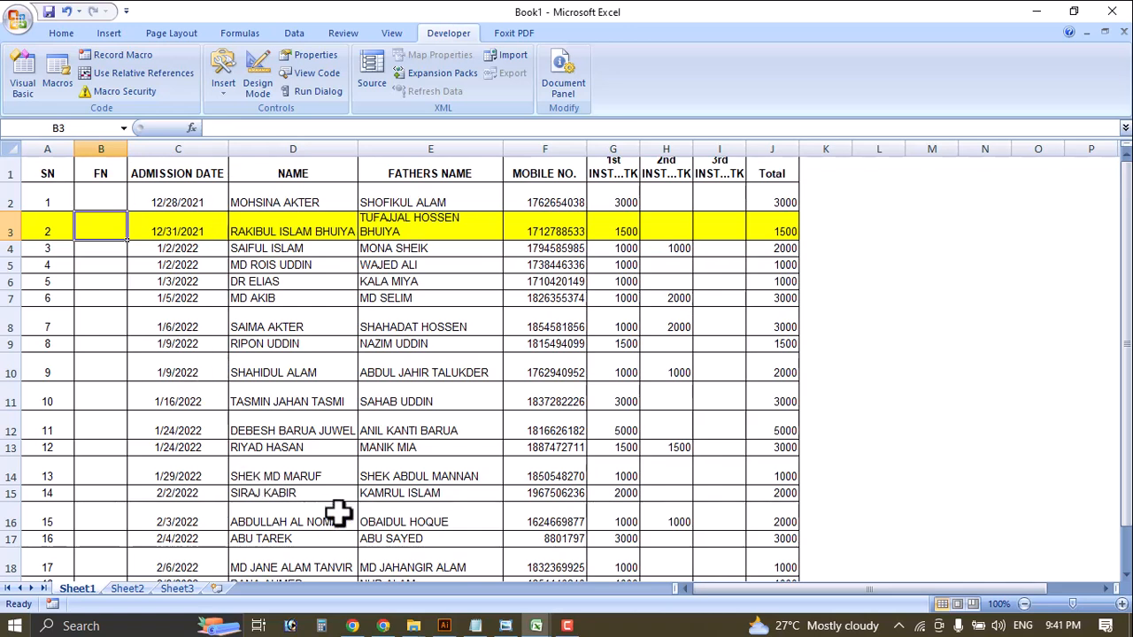
left_click(293, 403)
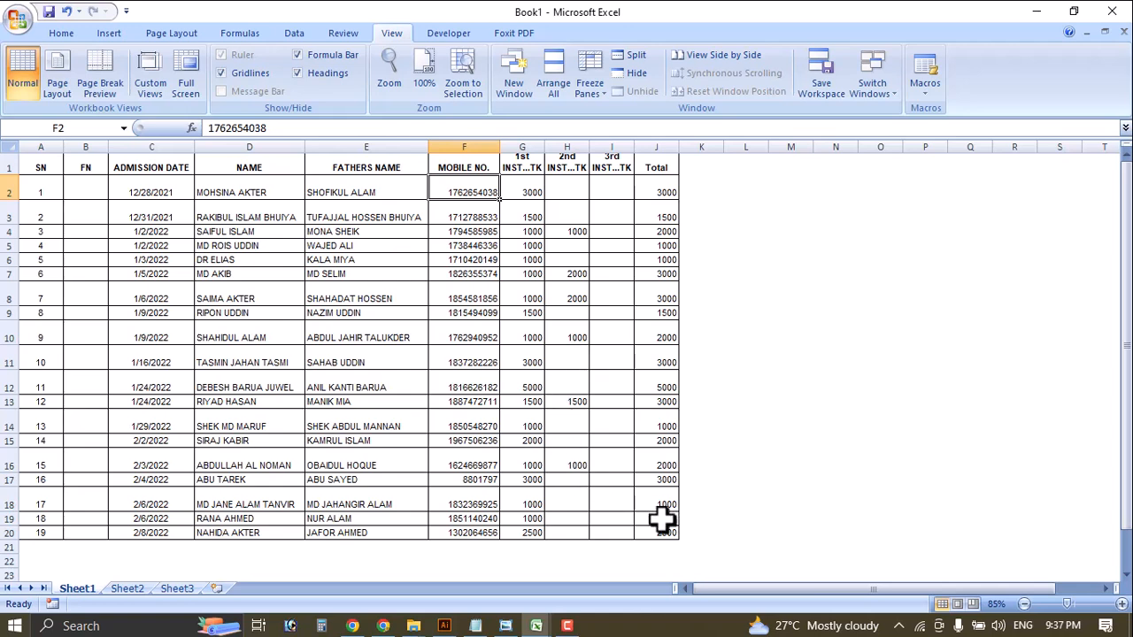
Start a formula-based conditional formatting rule for the whole table A1:J20 with the formula =row()=cell("row").
left_click_drag(665, 530, 7, 164)
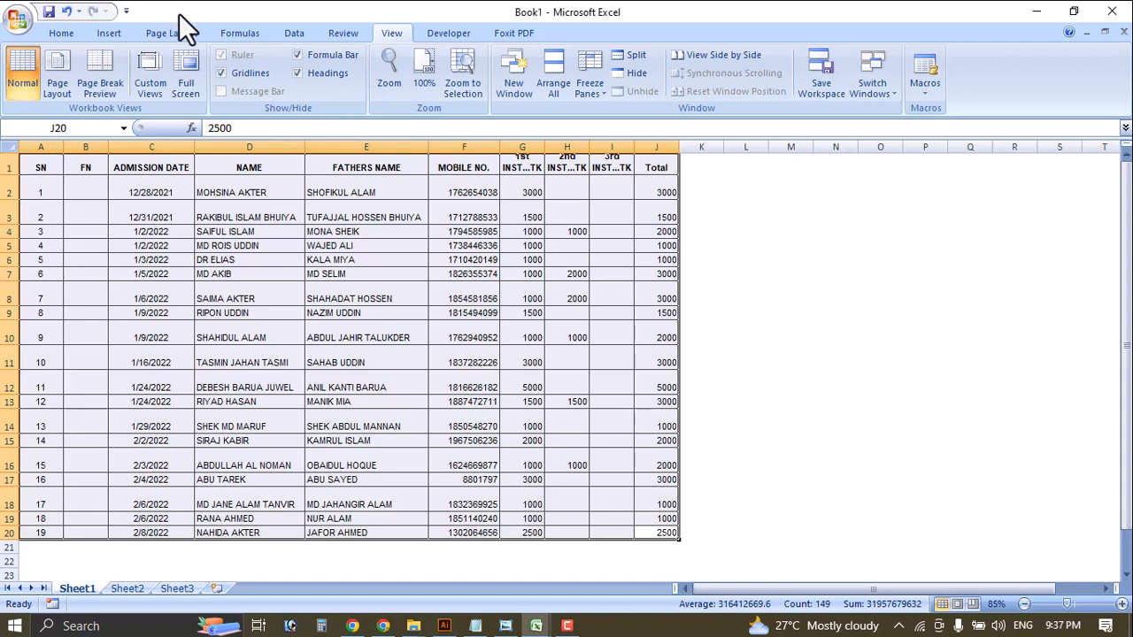
left_click(76, 36)
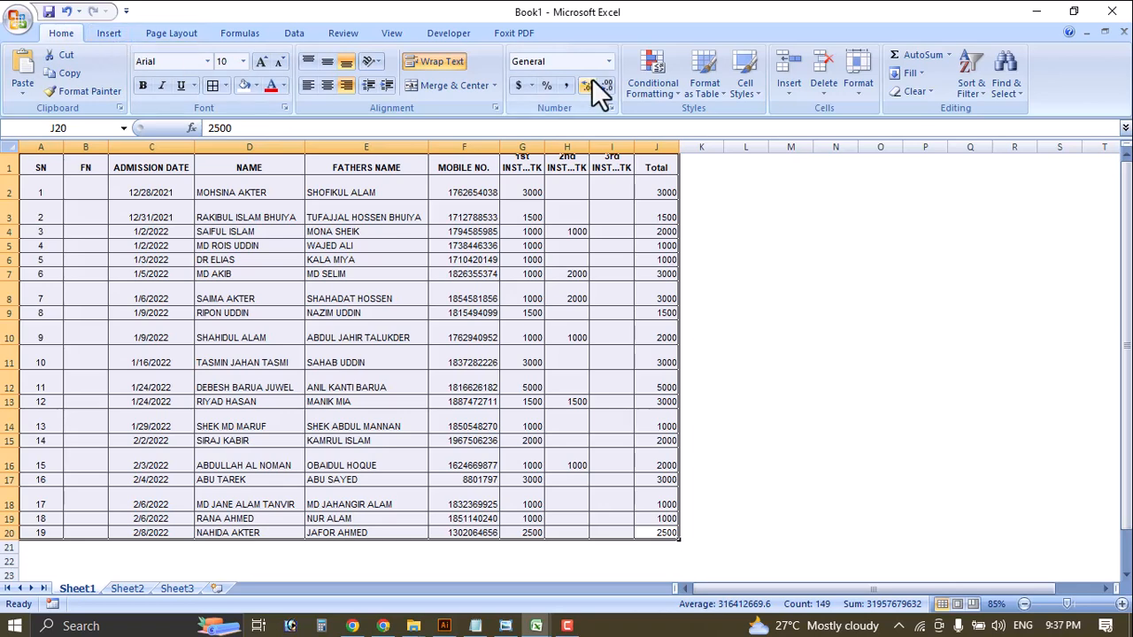
left_click(656, 83)
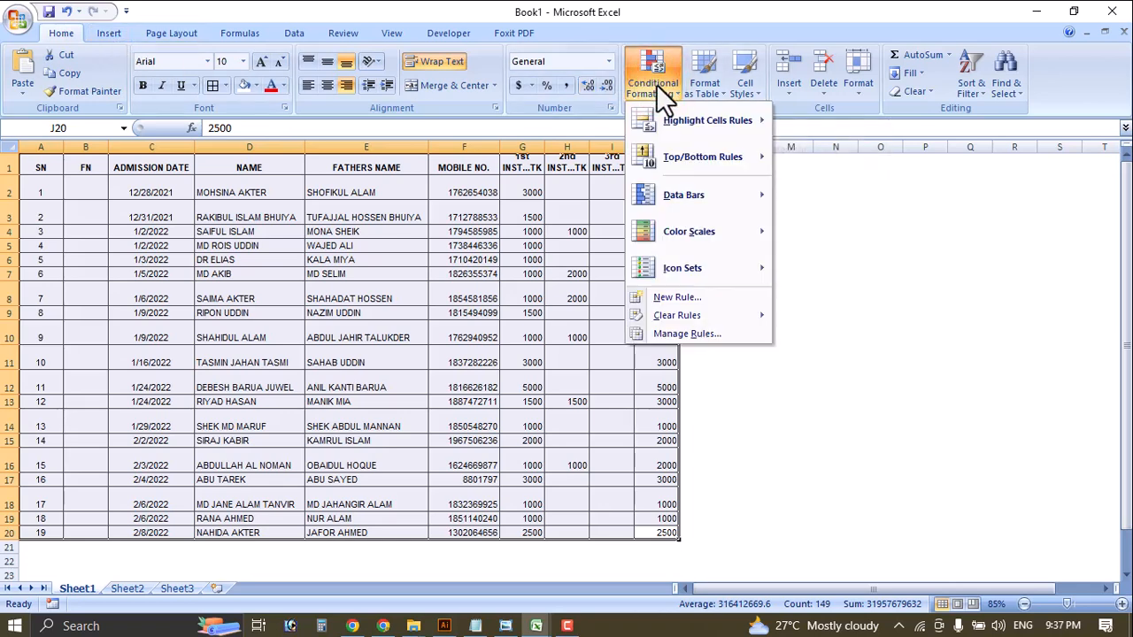
left_click(670, 299)
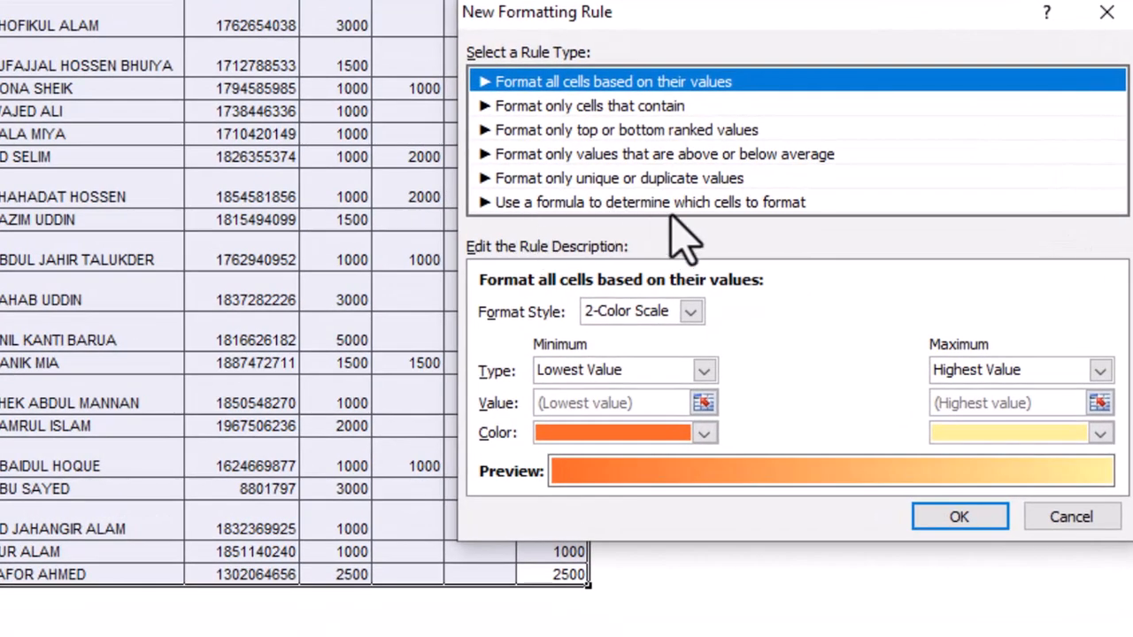
left_click(780, 206)
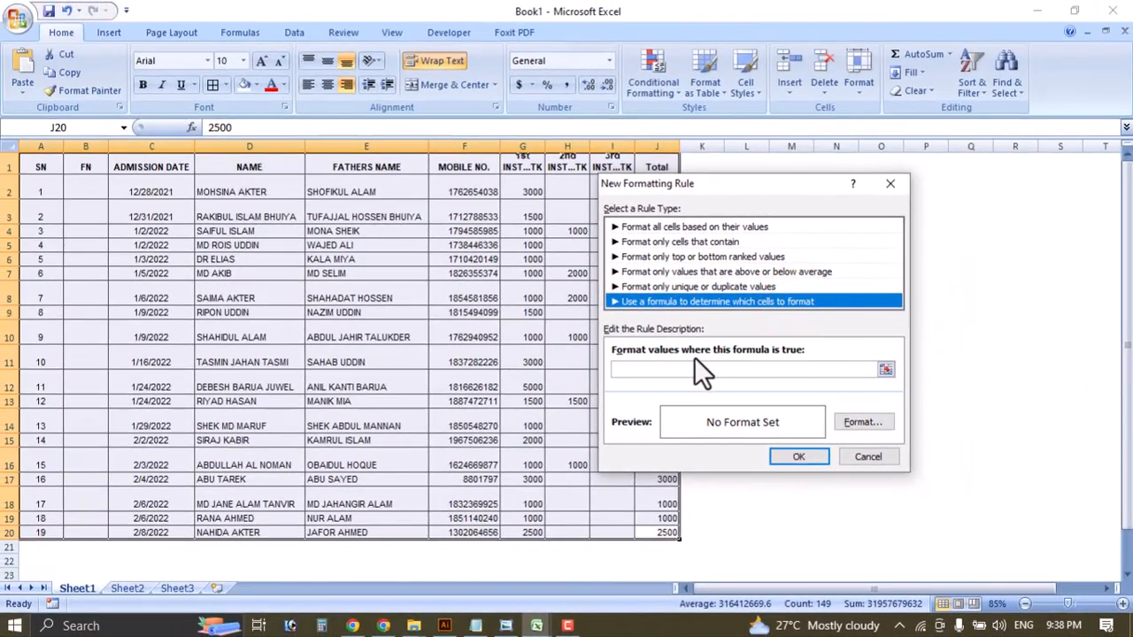
left_click(595, 315)
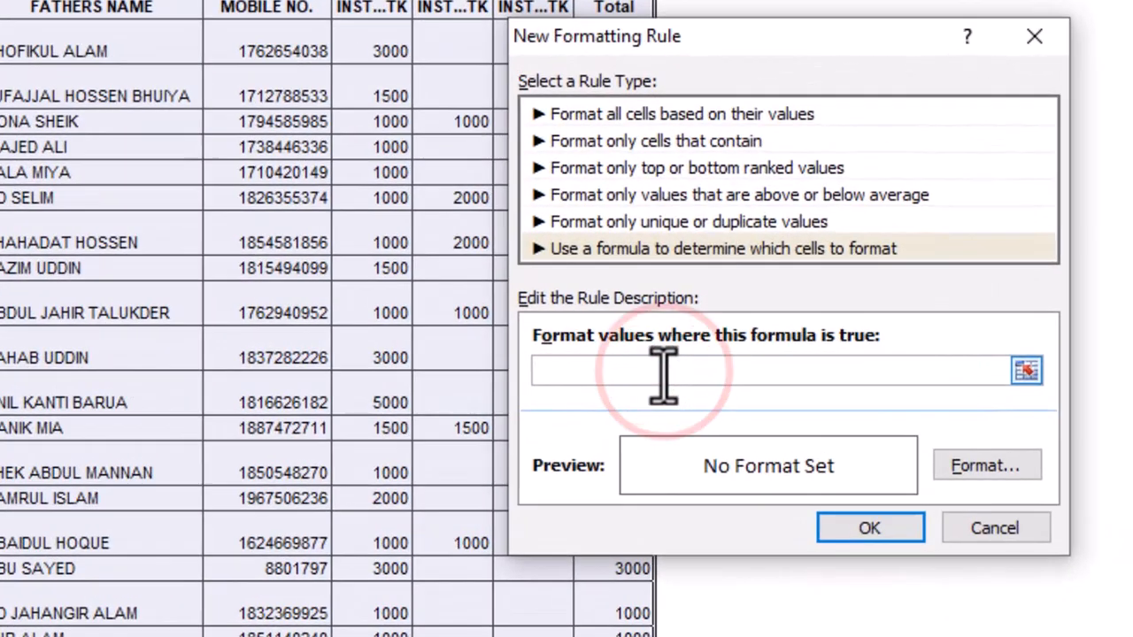
right_click(683, 371)
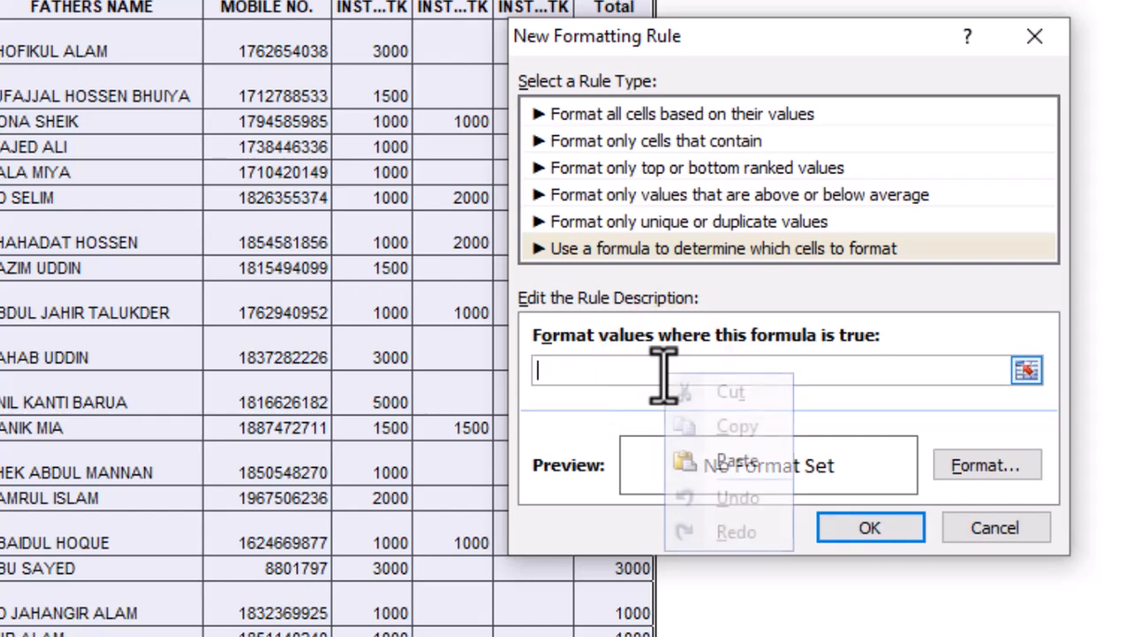
left_click(737, 461)
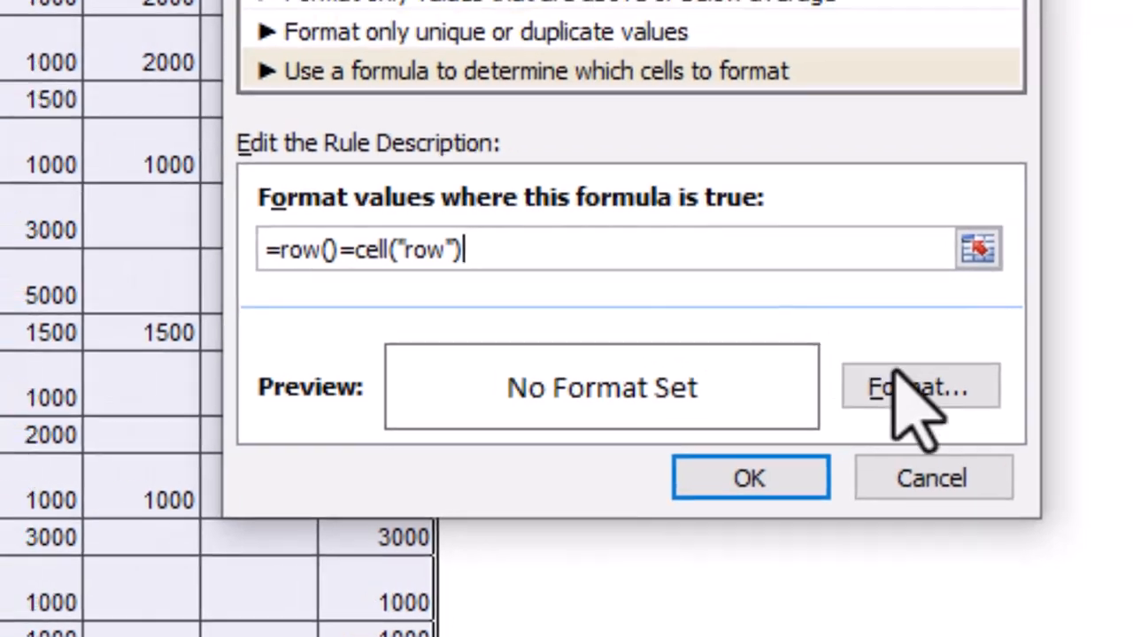
Give the formatting rule a yellow background fill and apply it to the table.
left_click(904, 367)
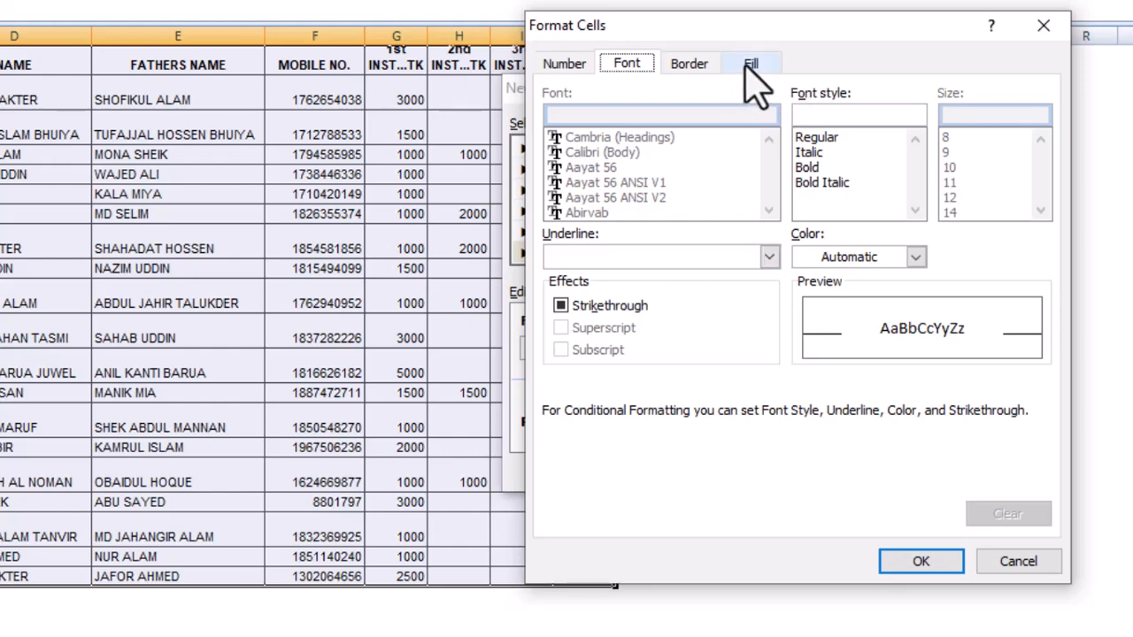
left_click(748, 65)
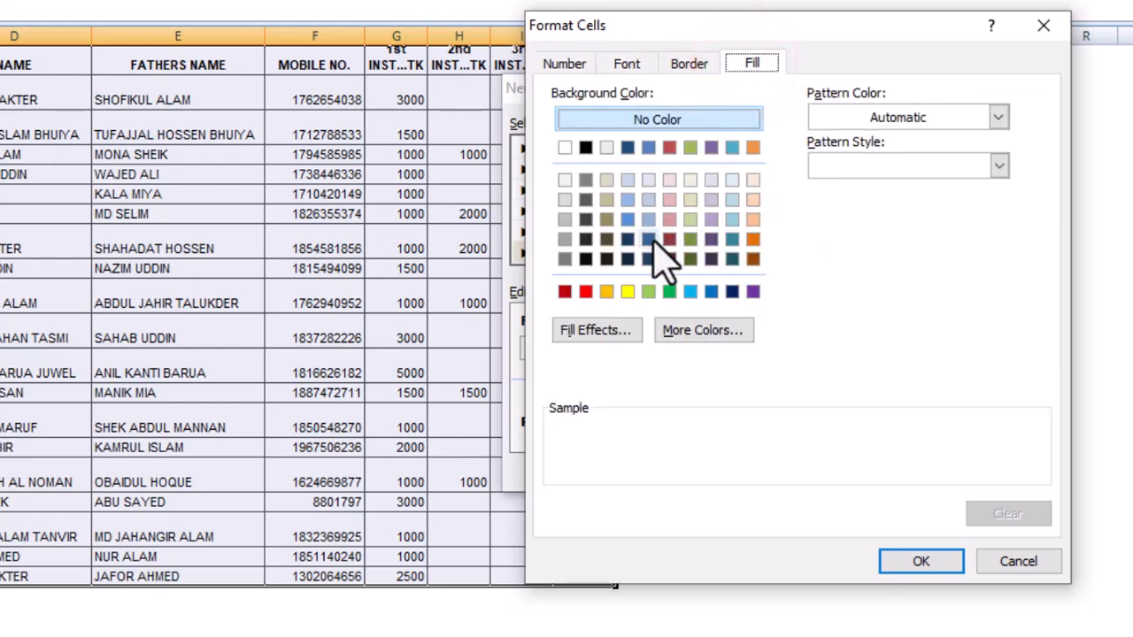
left_click(648, 291)
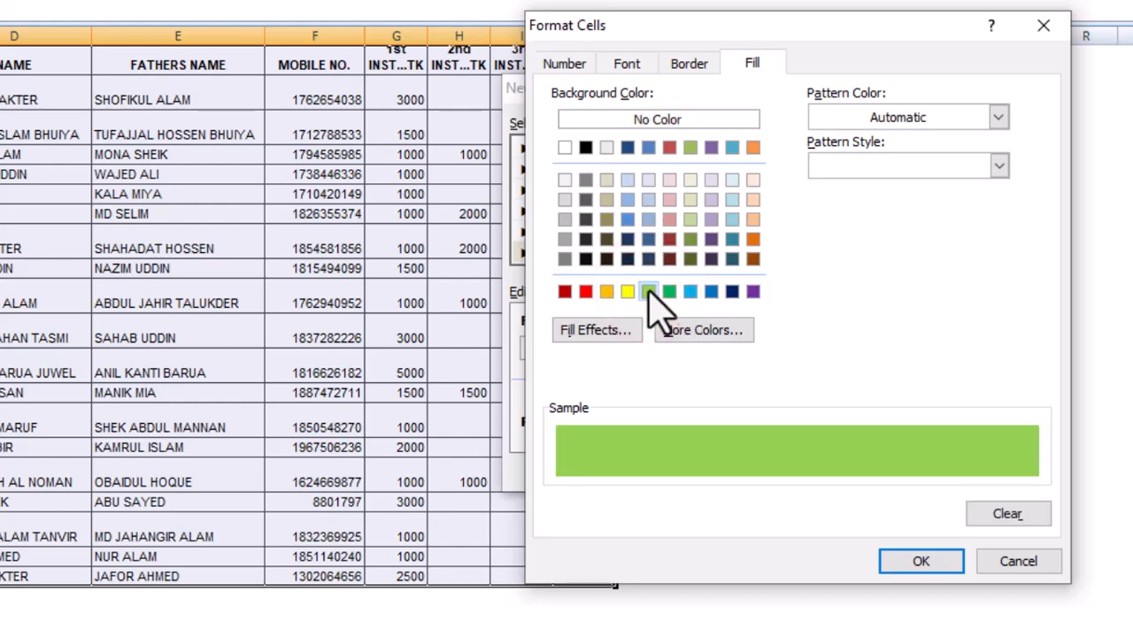
left_click(627, 292)
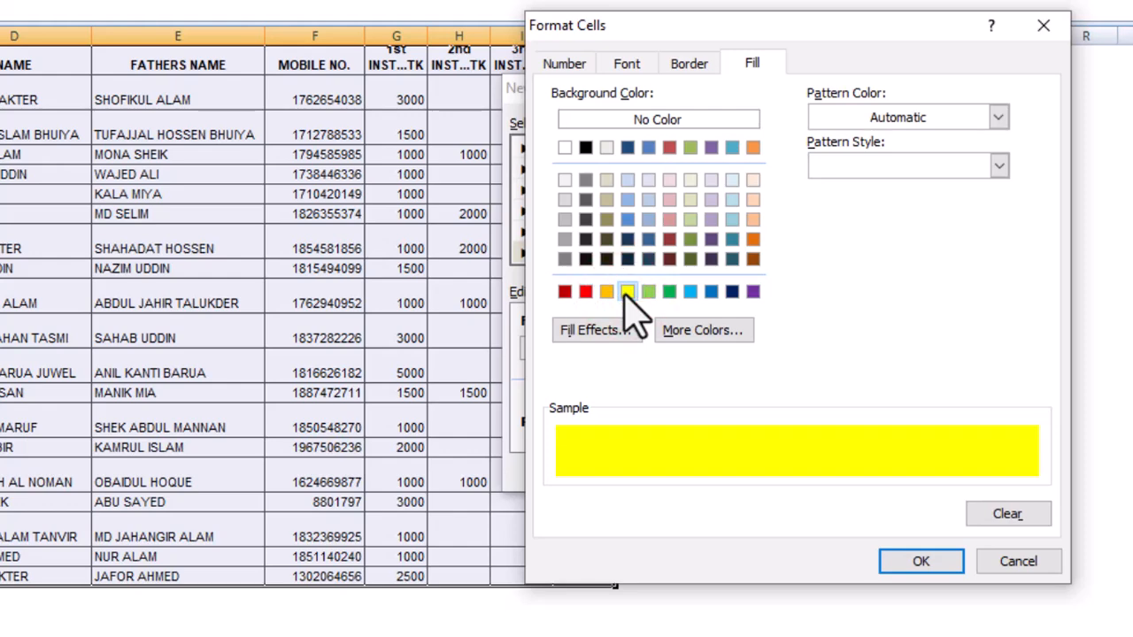
left_click(923, 562)
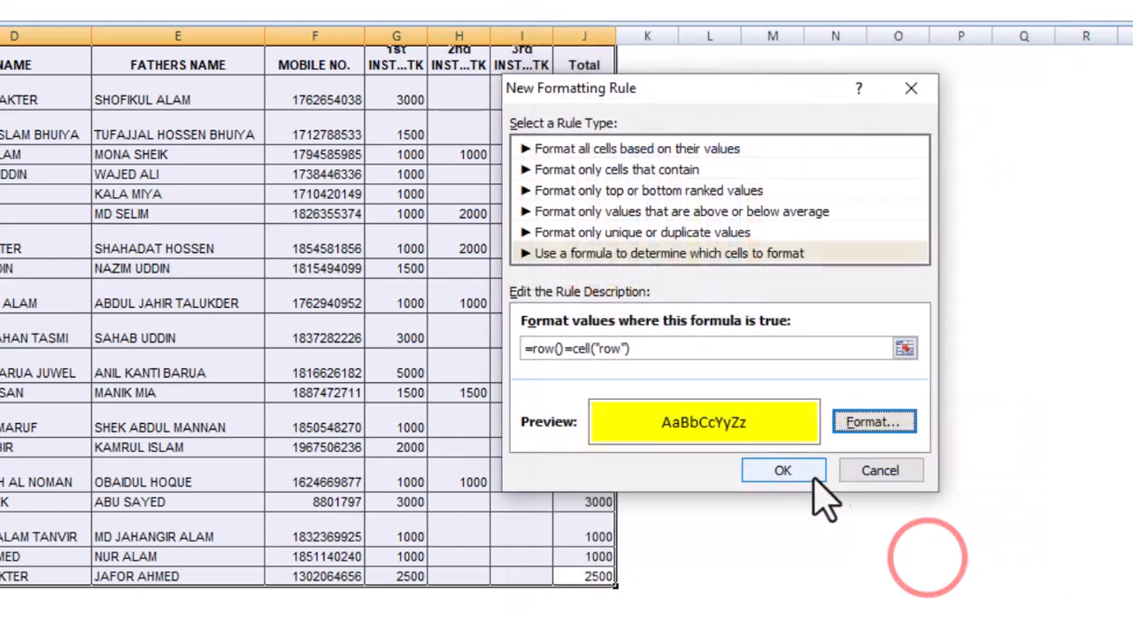
left_click(784, 471)
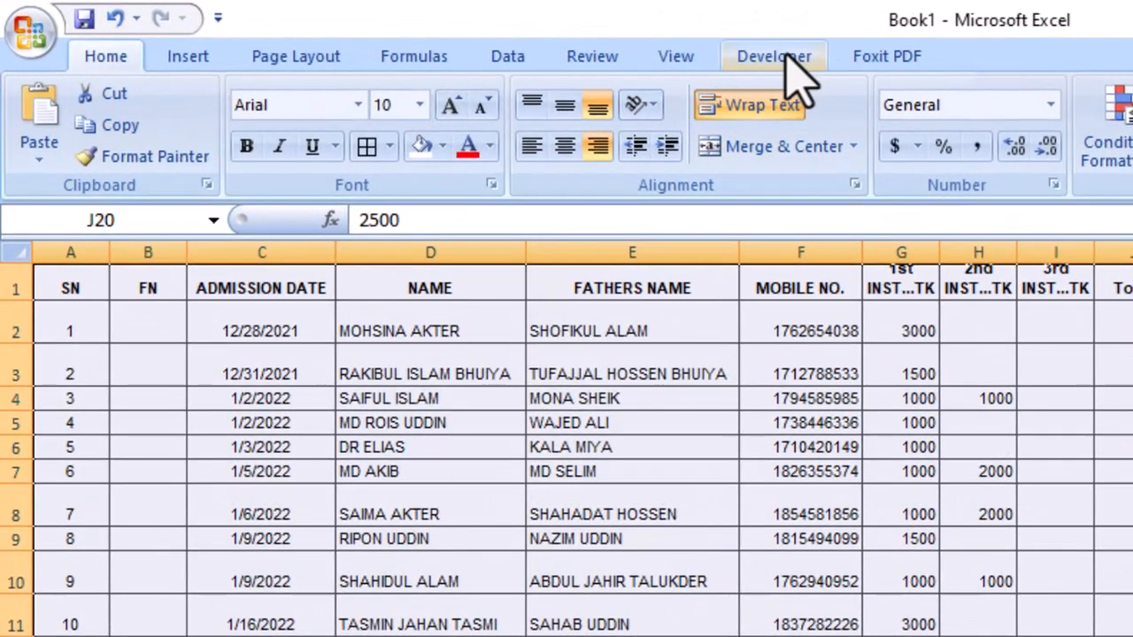
Open the Visual Basic code of Sheet1 and create a Worksheet SelectionChange procedure.
left_click(788, 59)
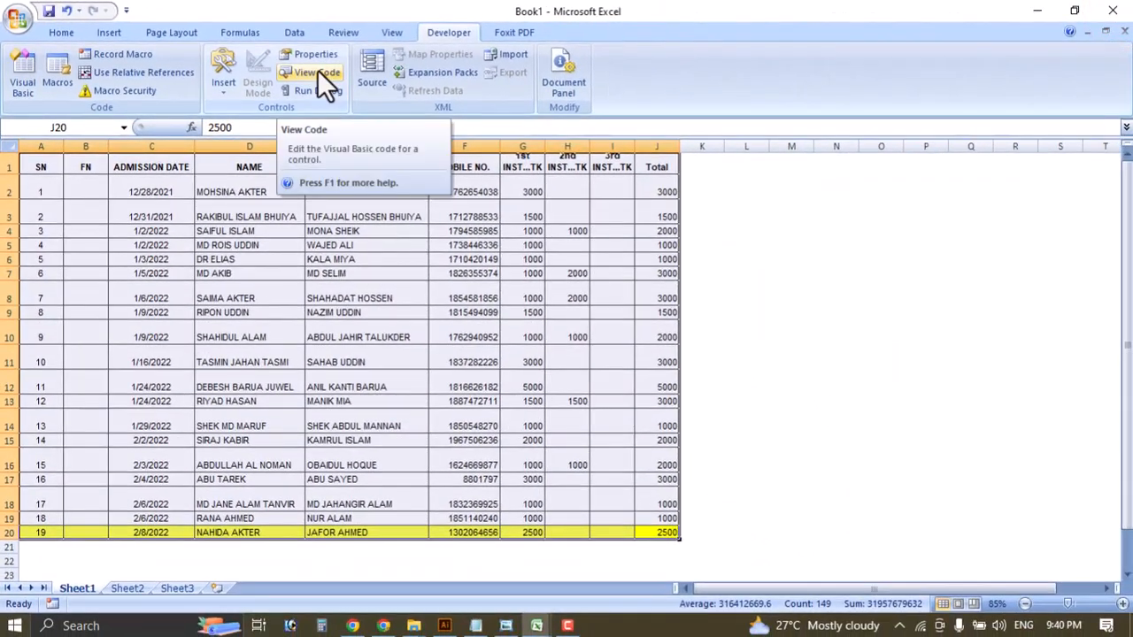
left_click(316, 69)
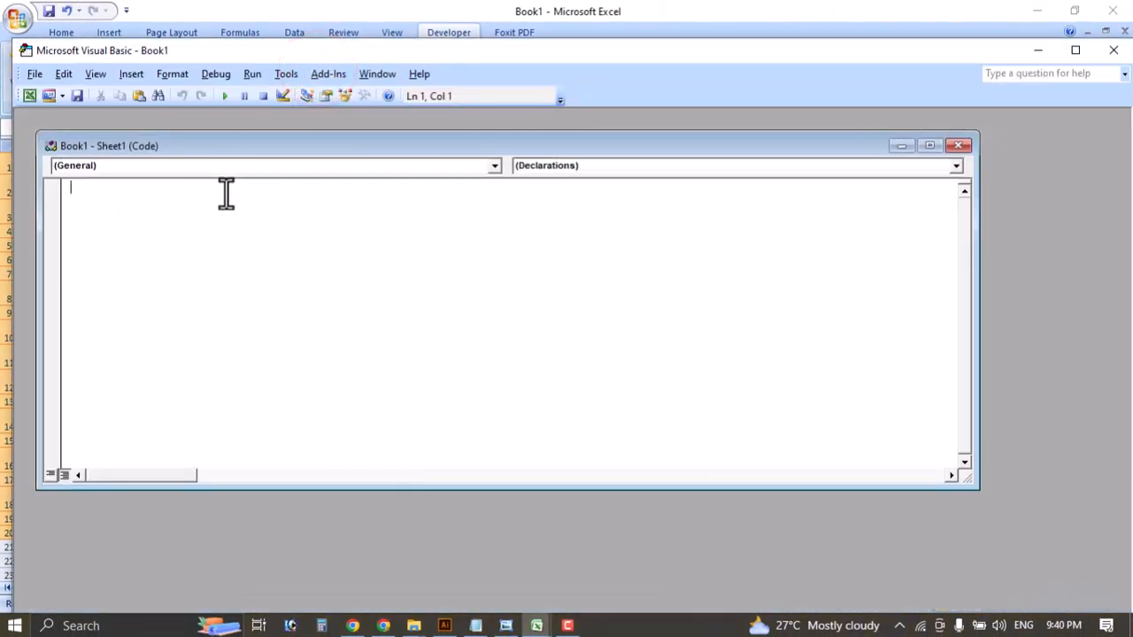
left_click(493, 166)
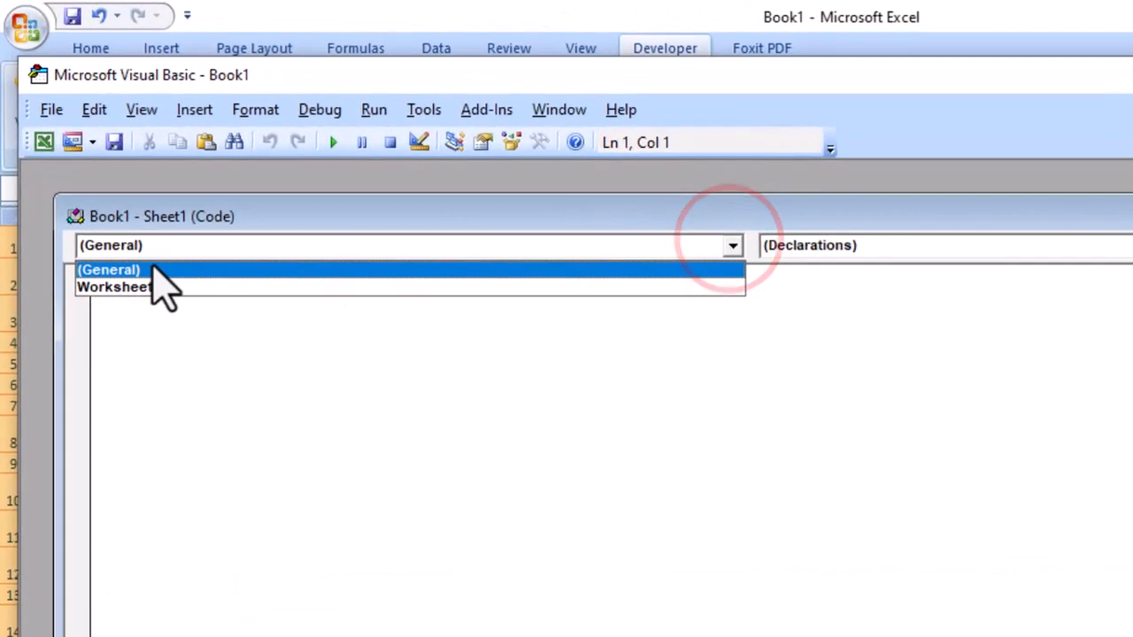
left_click(135, 288)
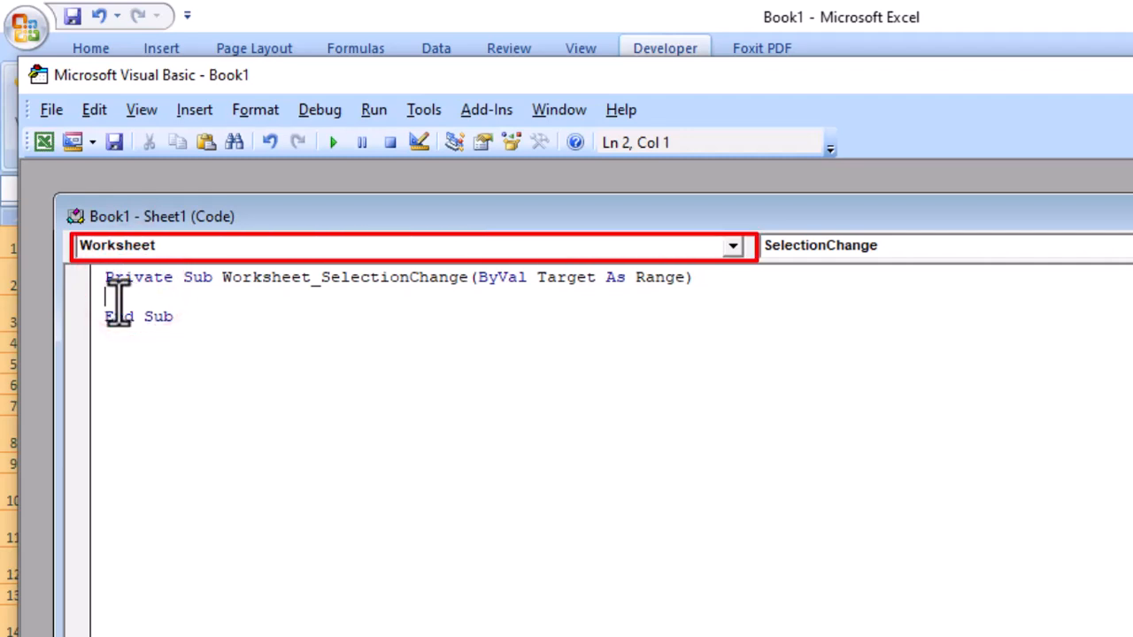
Add the line Target.Calculate to the SelectionChange procedure, close the Visual Basic editor and return to the worksheet.
type("target.")
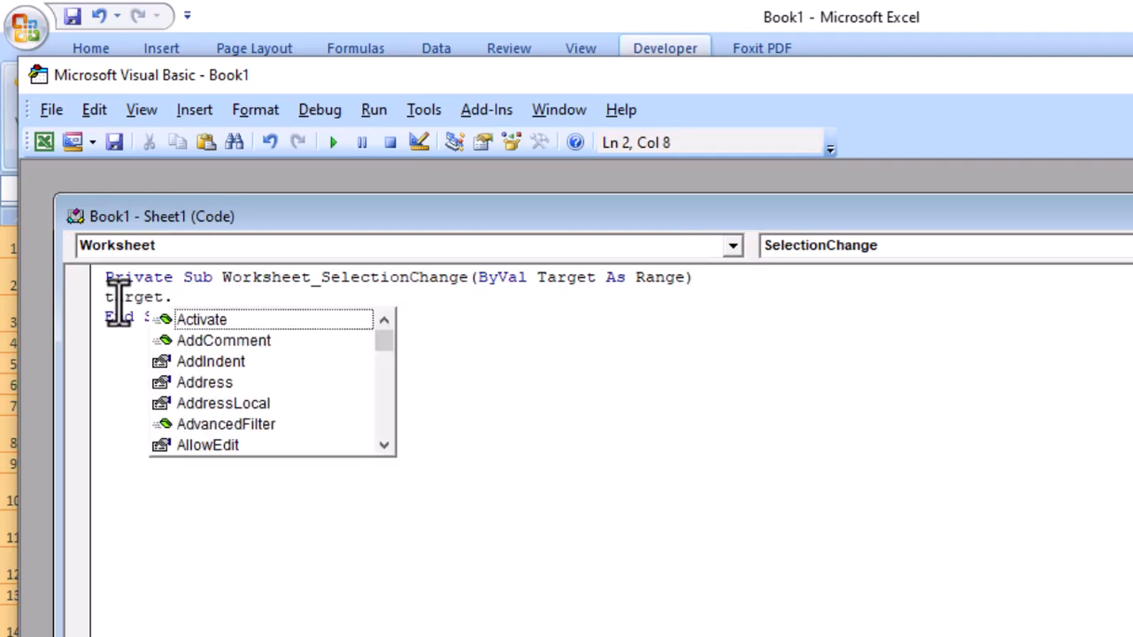
type("ca")
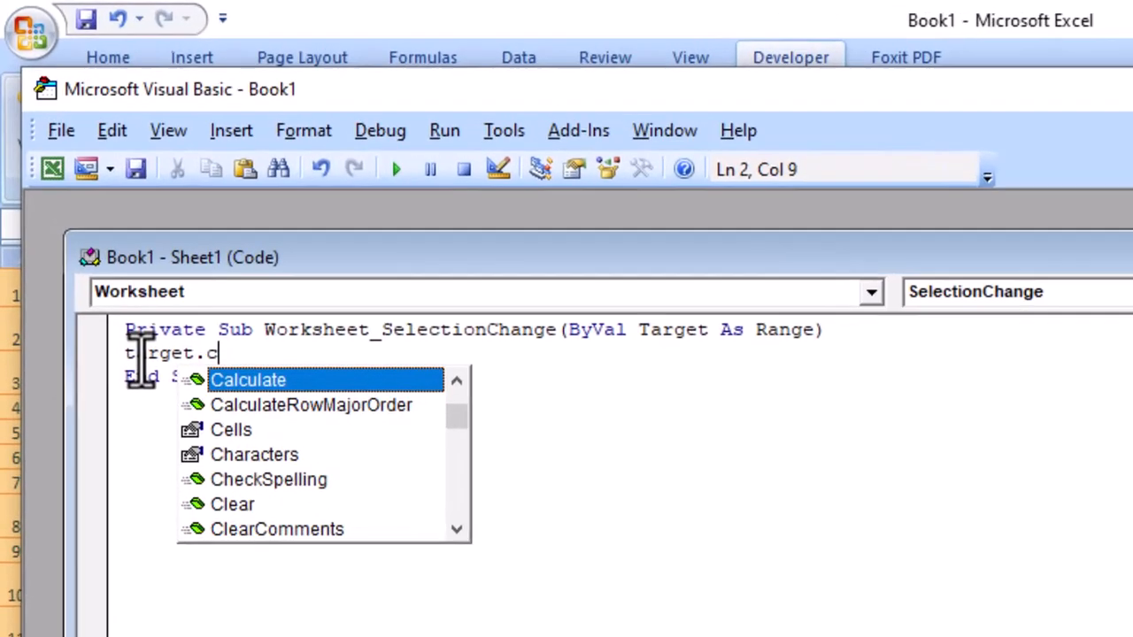
key("Return")
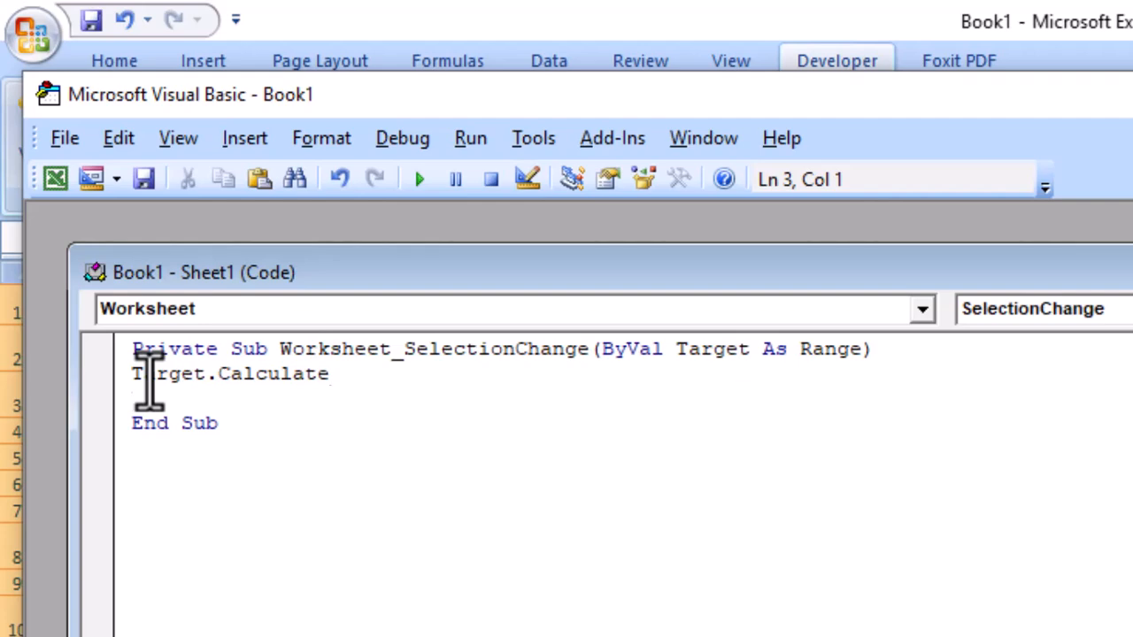
key("BackSpace")
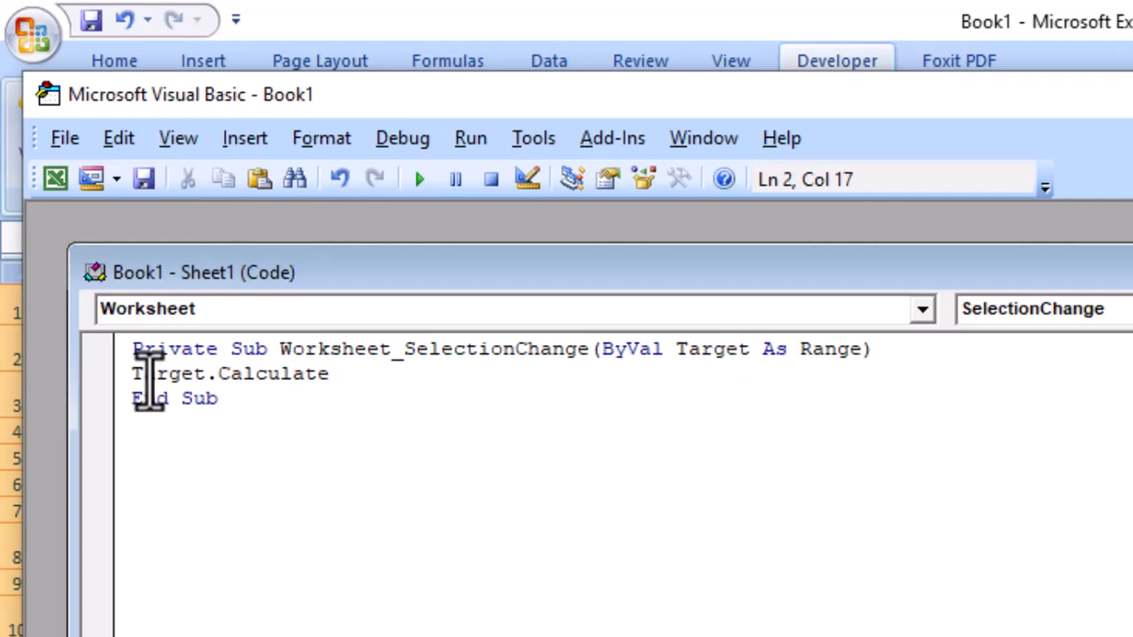
key("ctrl+F4")
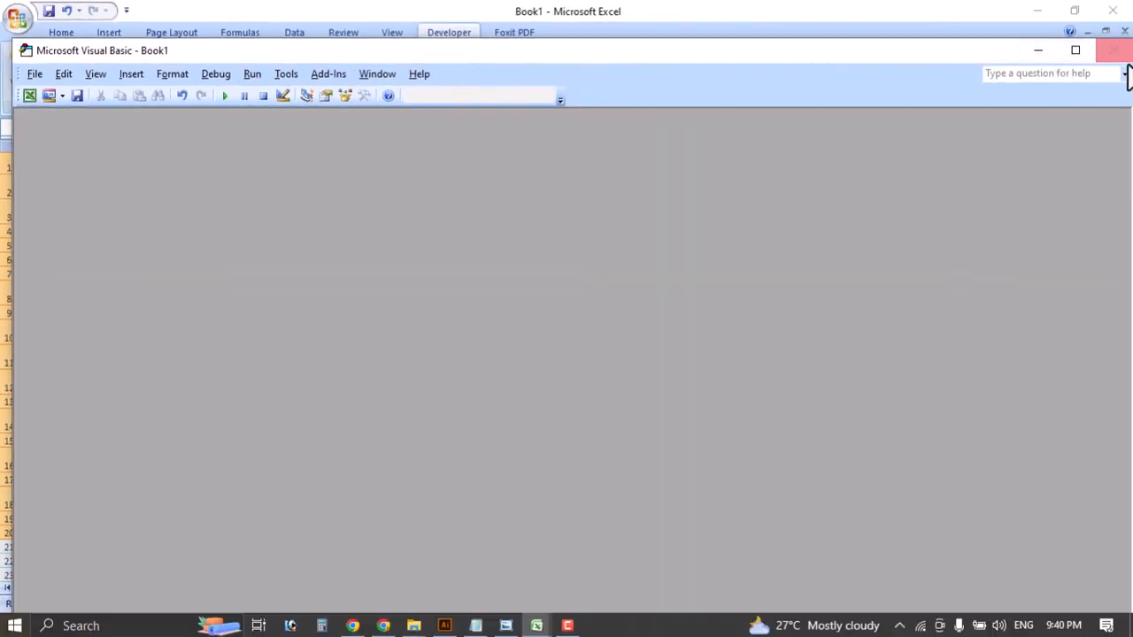
left_click(1113, 51)
Test the row highlighting by selecting name and father's name cells in several different rows of the table.
left_click(329, 366)
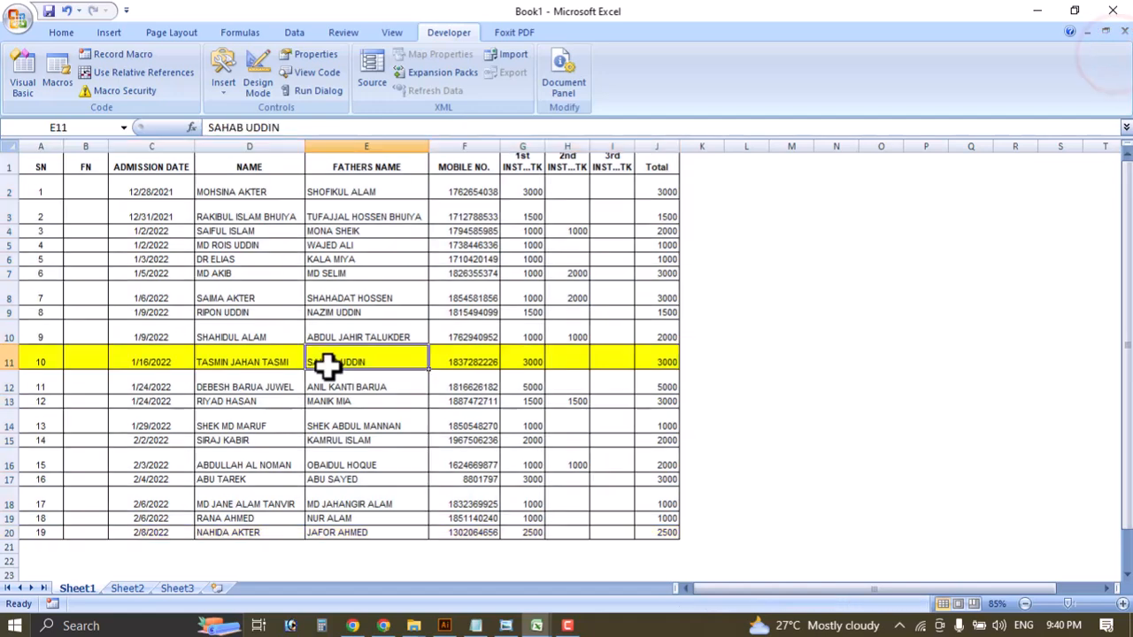
left_click(291, 309)
left_click(274, 251)
left_click(256, 215)
left_click(264, 273)
left_click(262, 401)
left_click(378, 478)
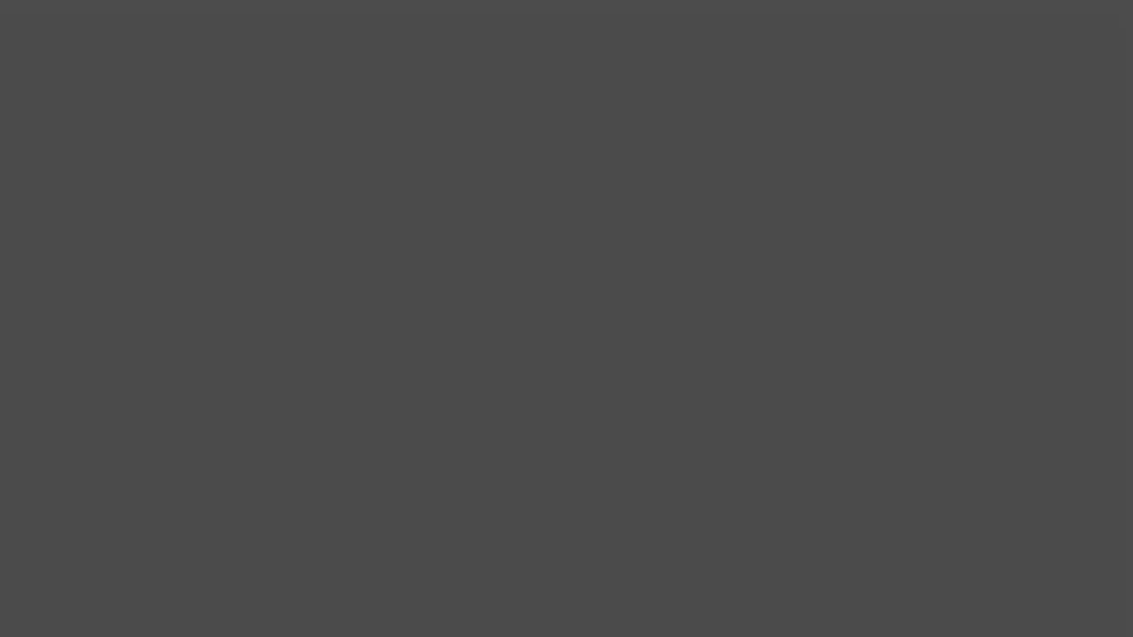